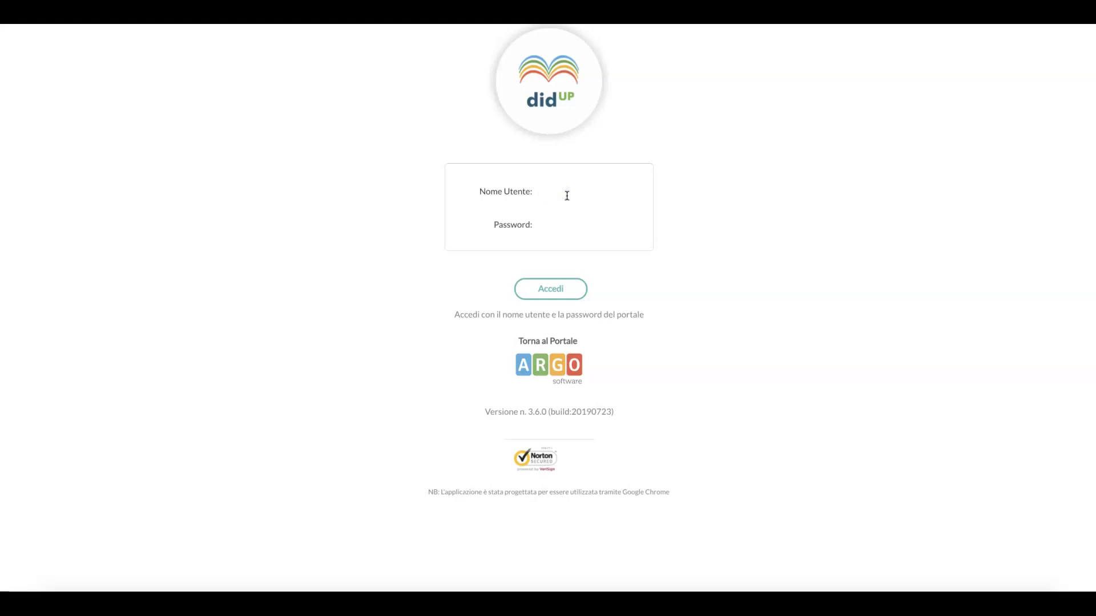
# - Log in with the teacher's username and password to reach the 09/09–14/09/2019 lessons register
pyautogui.click(569, 222)
pyautogui.write('••••••••••')
pyautogui.press('Return')
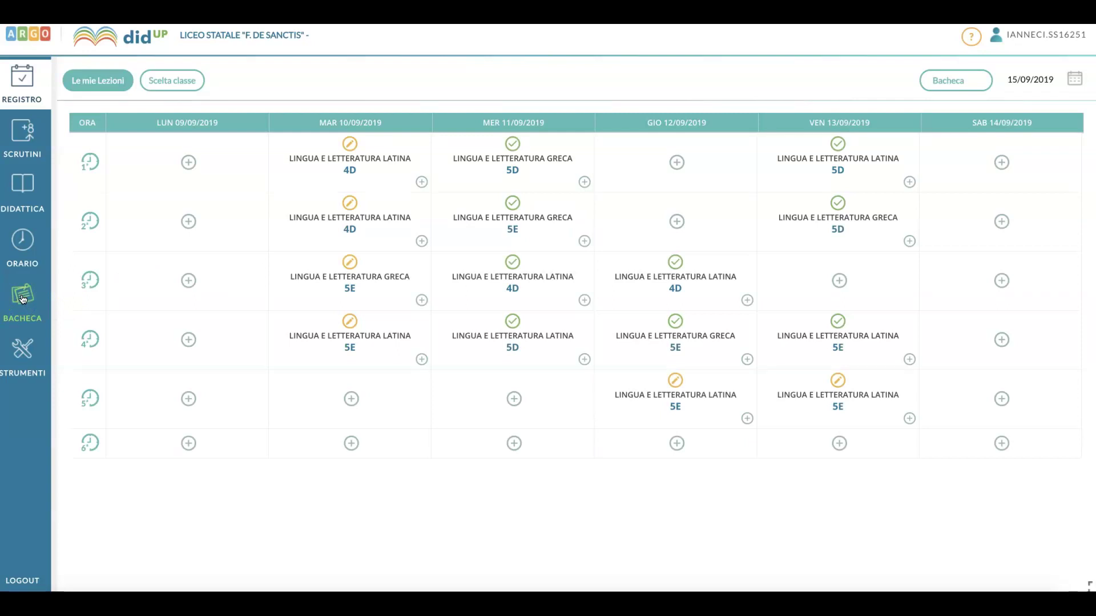
# - From BACHECA > Gestione Bacheca, add a new notice dated 15/09/2019
pyautogui.click(22, 298)
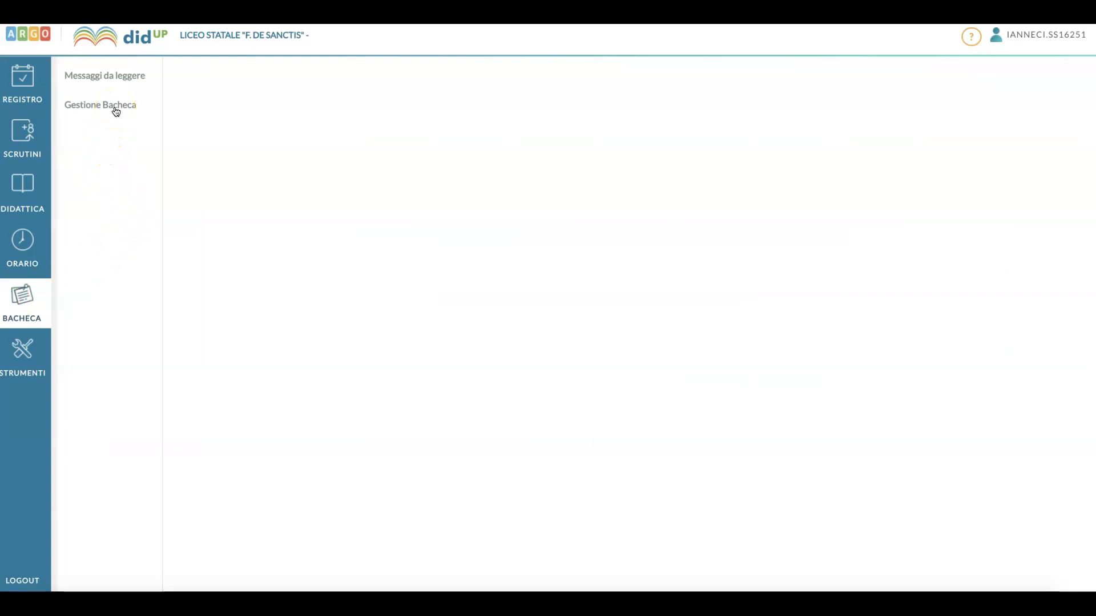
pyautogui.click(116, 110)
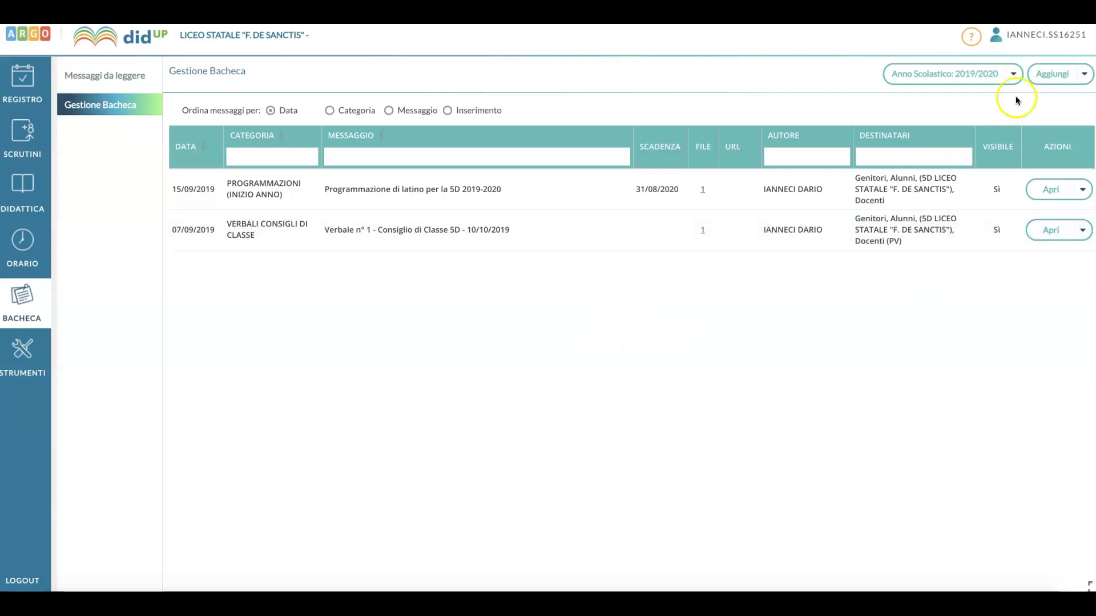
pyautogui.click(1048, 80)
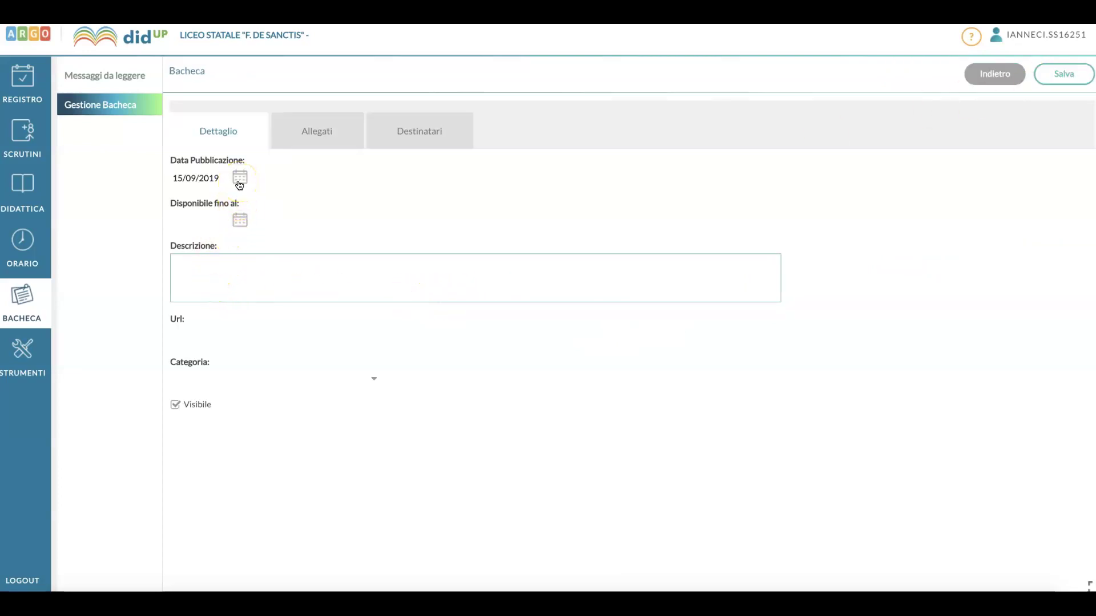
# - Set the notice's Disponibile fino al date to 31/08/2020
pyautogui.click(239, 222)
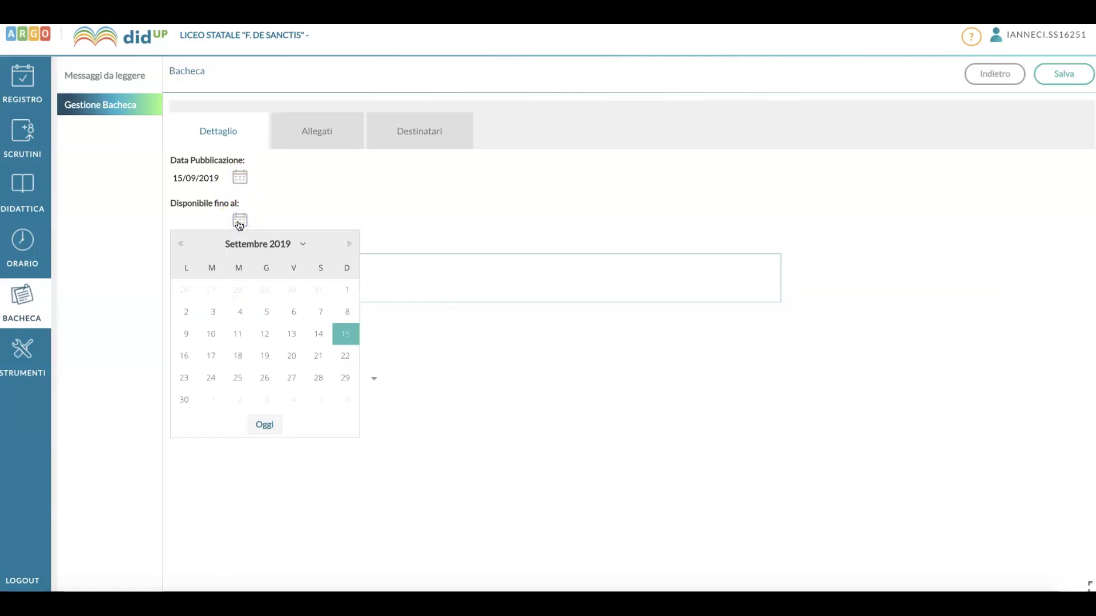
pyautogui.click(267, 247)
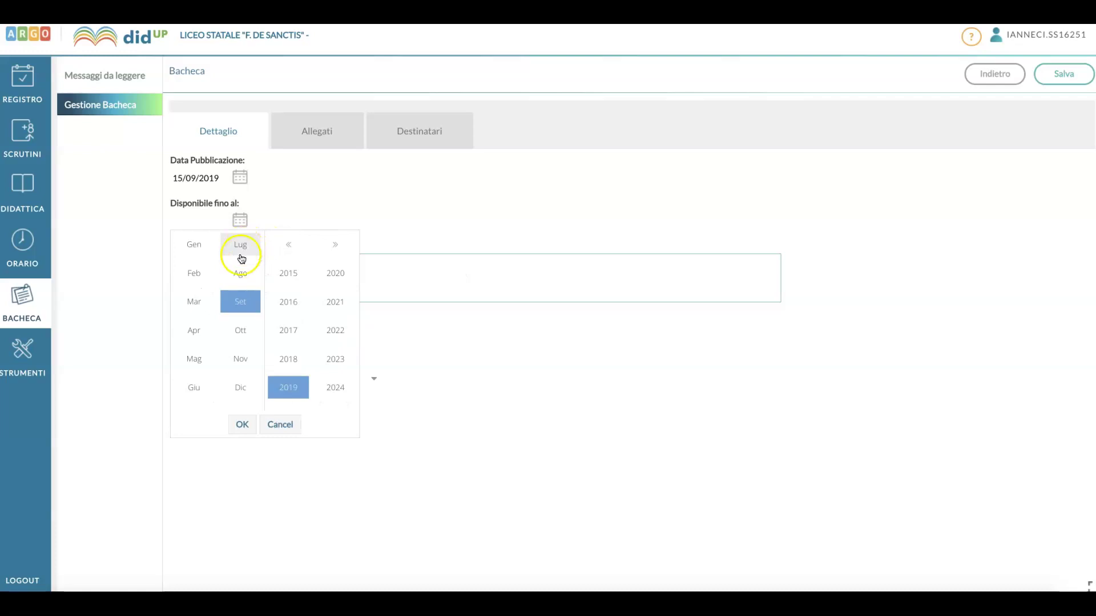
pyautogui.click(240, 278)
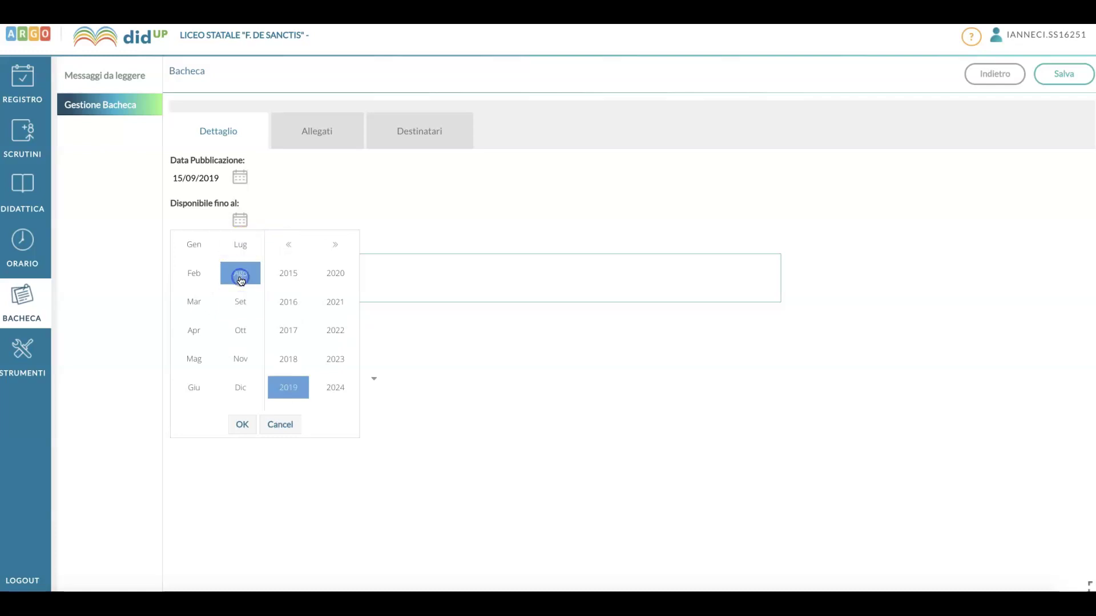
pyautogui.click(331, 276)
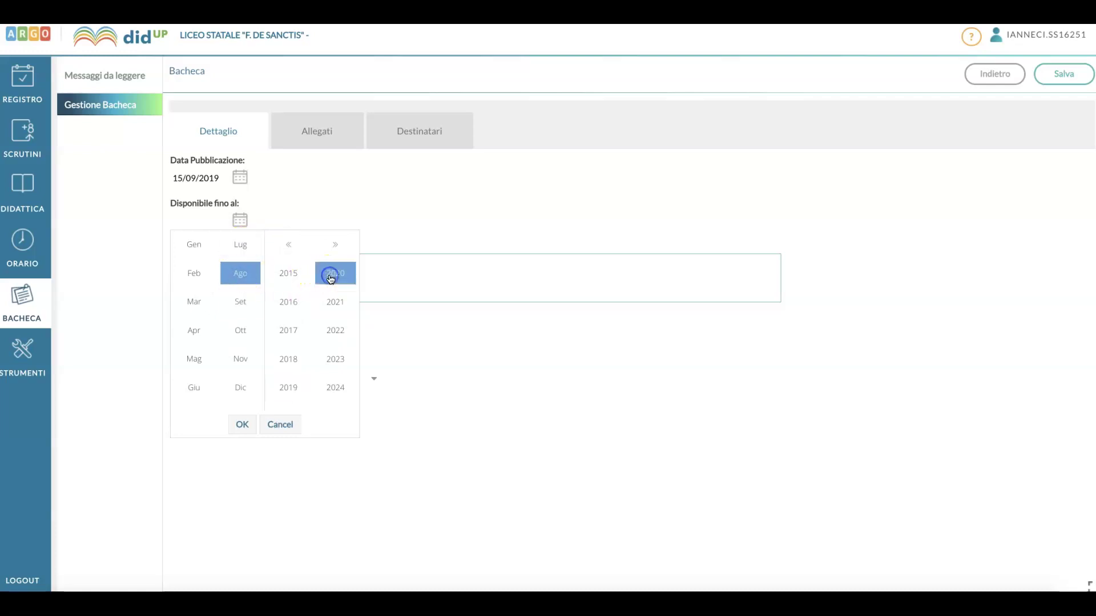
pyautogui.click(242, 426)
pyautogui.click(184, 400)
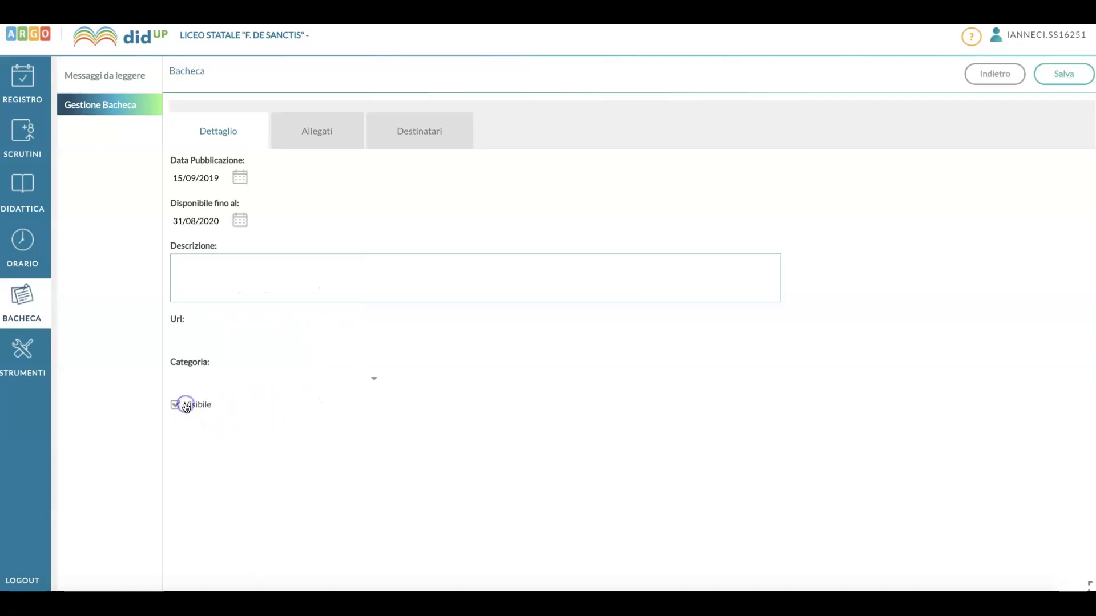
# - Enter the description 'Verbale Consiglio di classe della 5D n° del 12/12/2019'
pyautogui.click(244, 274)
pyautogui.write('Verbale Consiglio di classe della 5D')
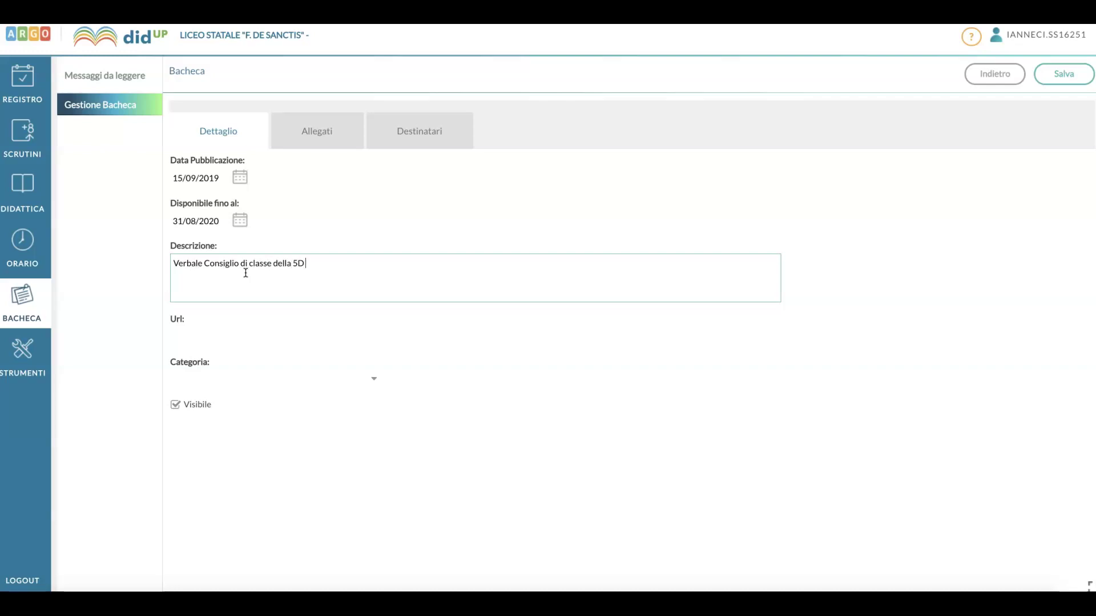
pyautogui.write(' n° del 12/12/2019')
pyautogui.click(209, 335)
# - Set the notice category to VERBALI CONSIGLI DI CLASSE
pyautogui.click(220, 377)
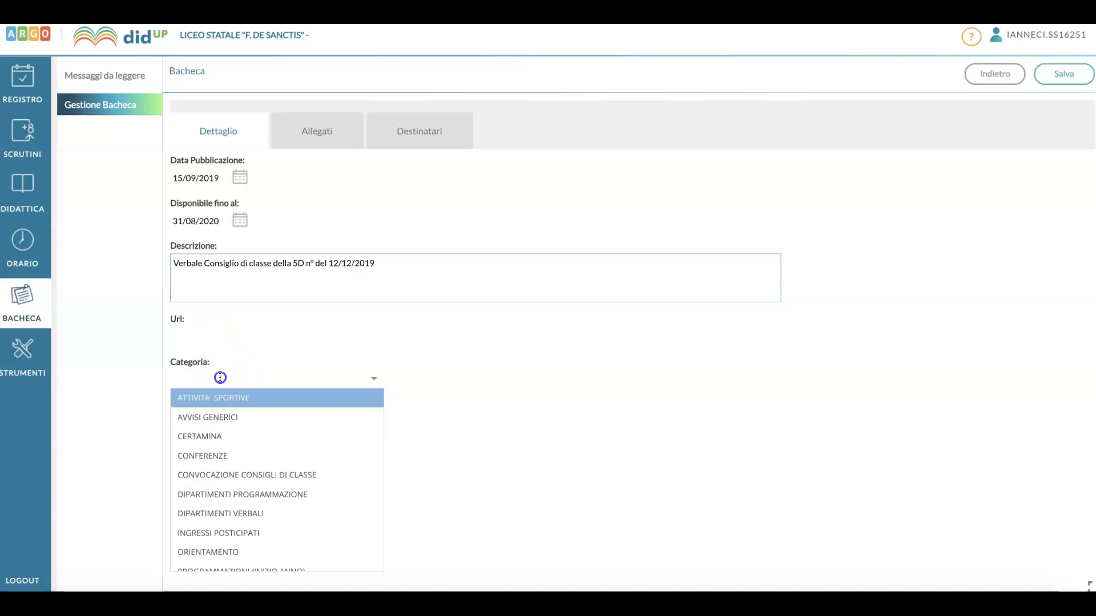
pyautogui.scroll(-3, 353, 478)
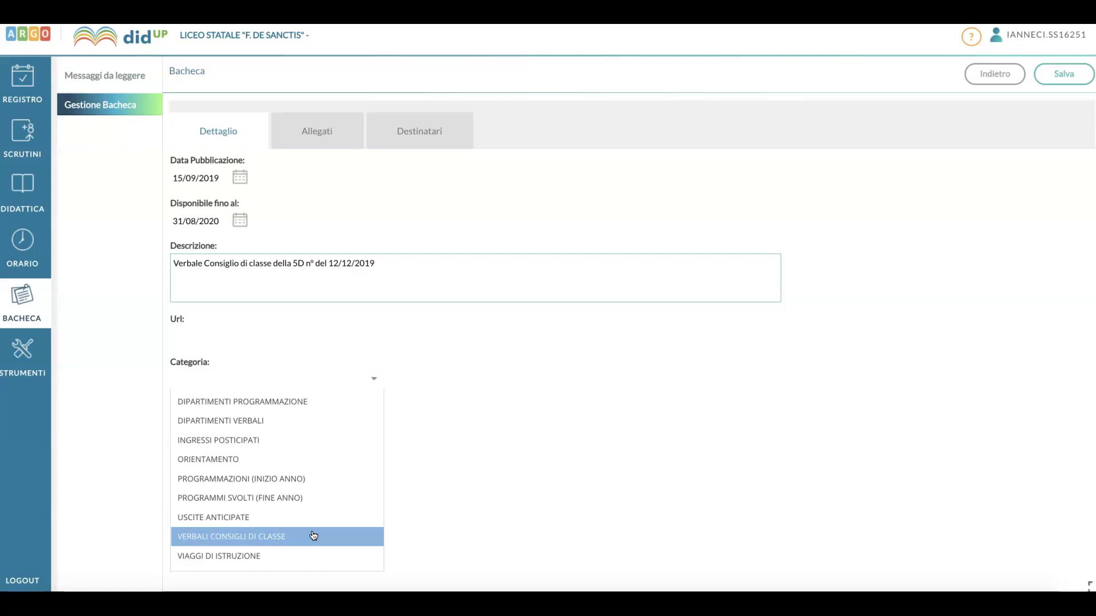
pyautogui.click(314, 535)
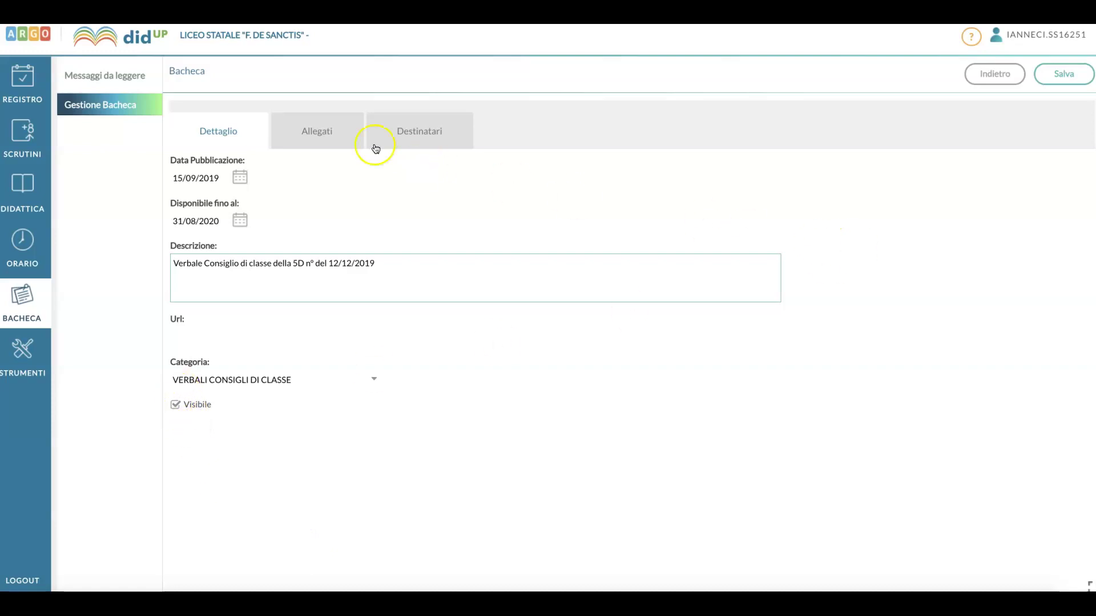
# - Add the Greek 5D programme .docx file as a new attachment
pyautogui.click(311, 129)
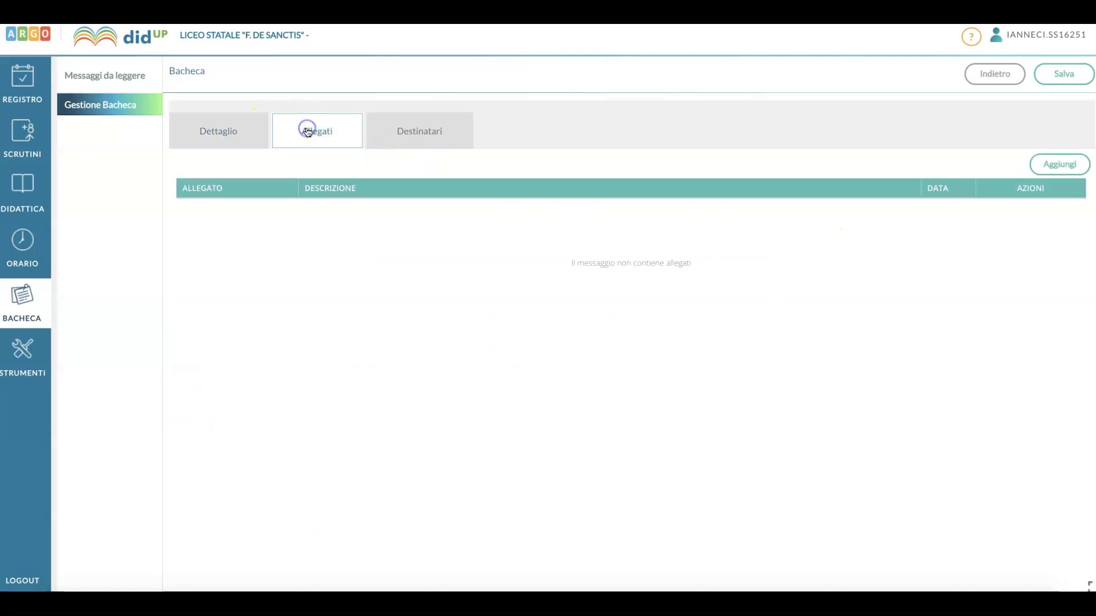
pyautogui.click(1058, 166)
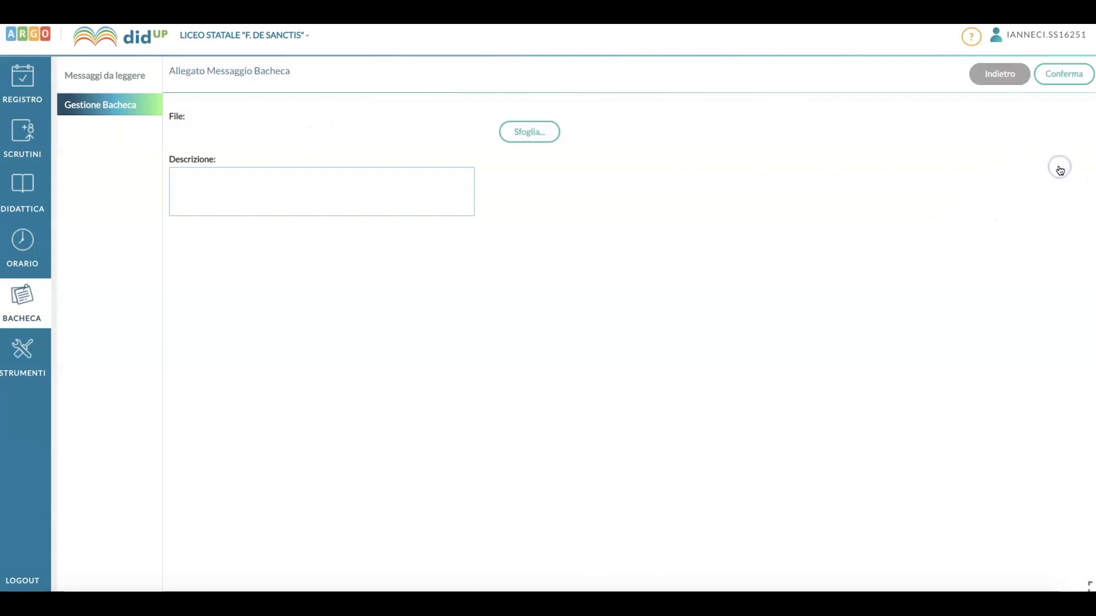
pyautogui.click(533, 137)
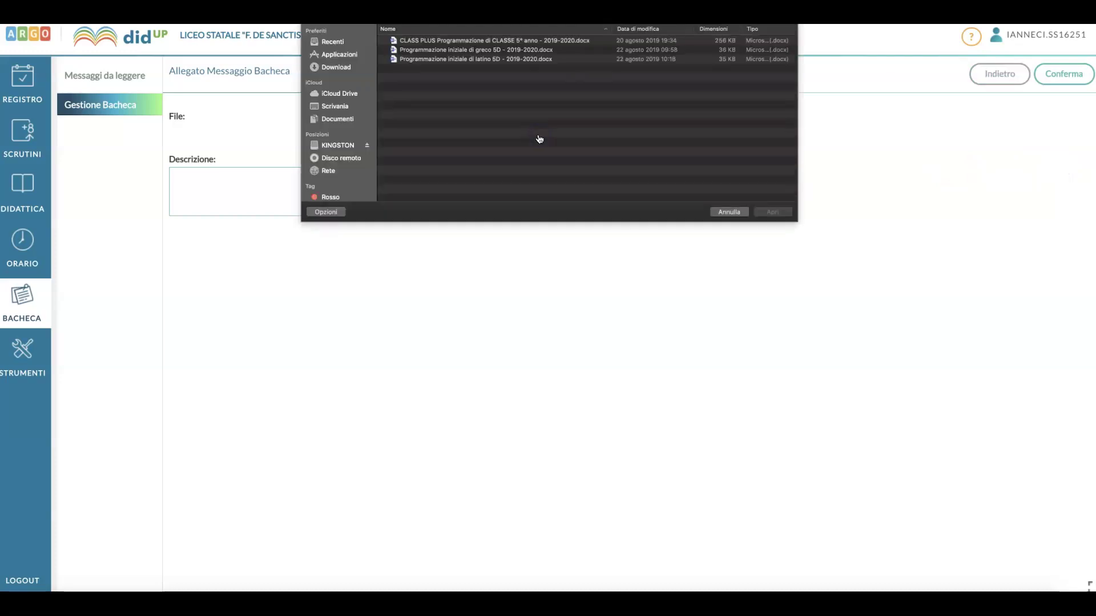
pyautogui.click(459, 51)
pyautogui.click(772, 212)
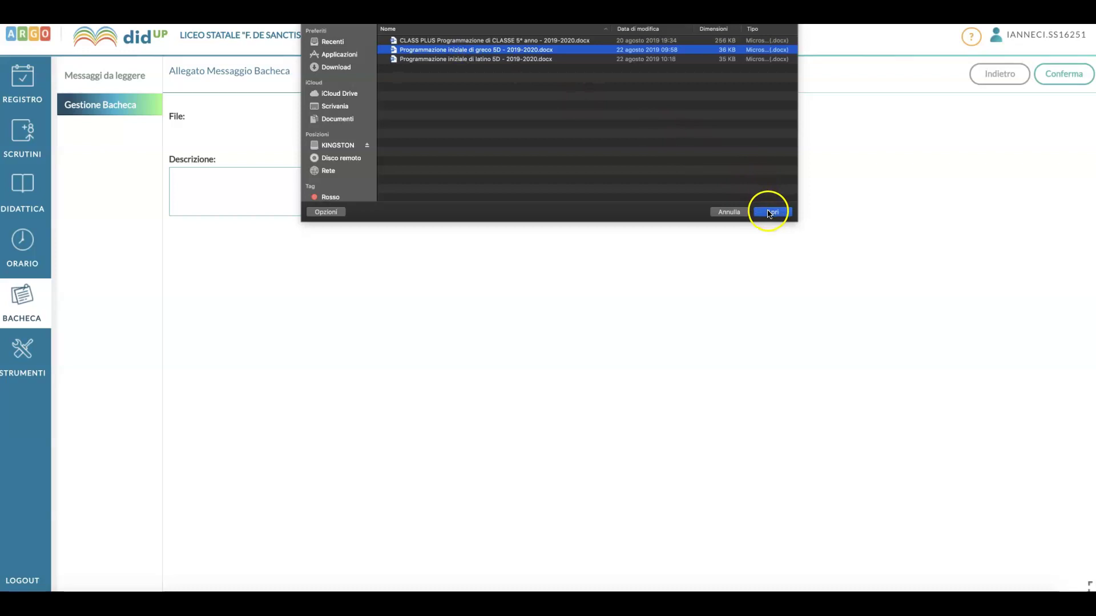
pyautogui.click(359, 188)
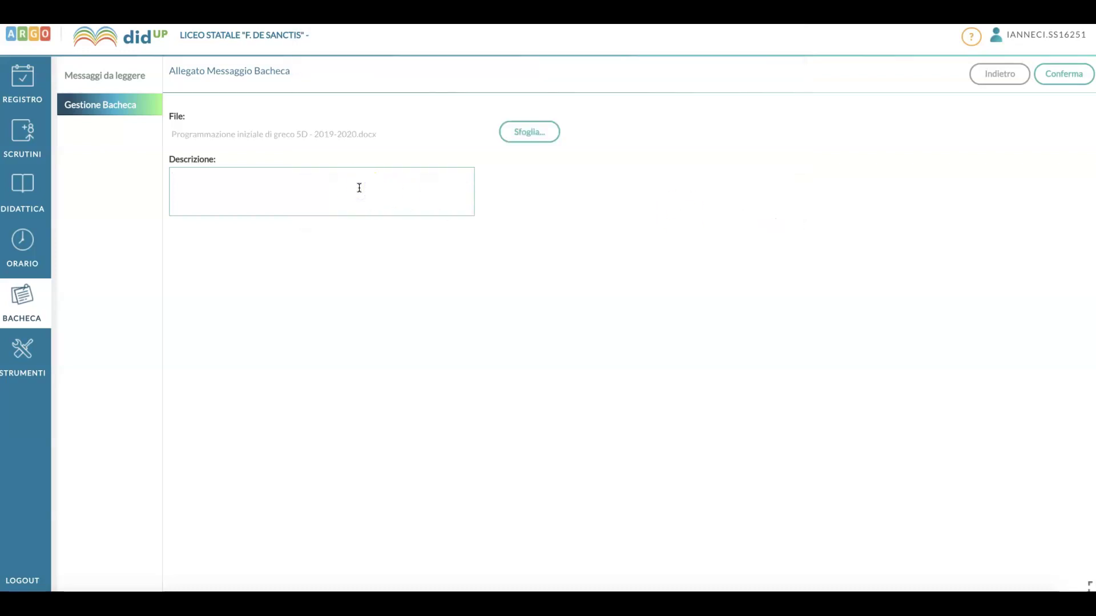
pyautogui.write('Verbale del Consiglio di Classe dell')
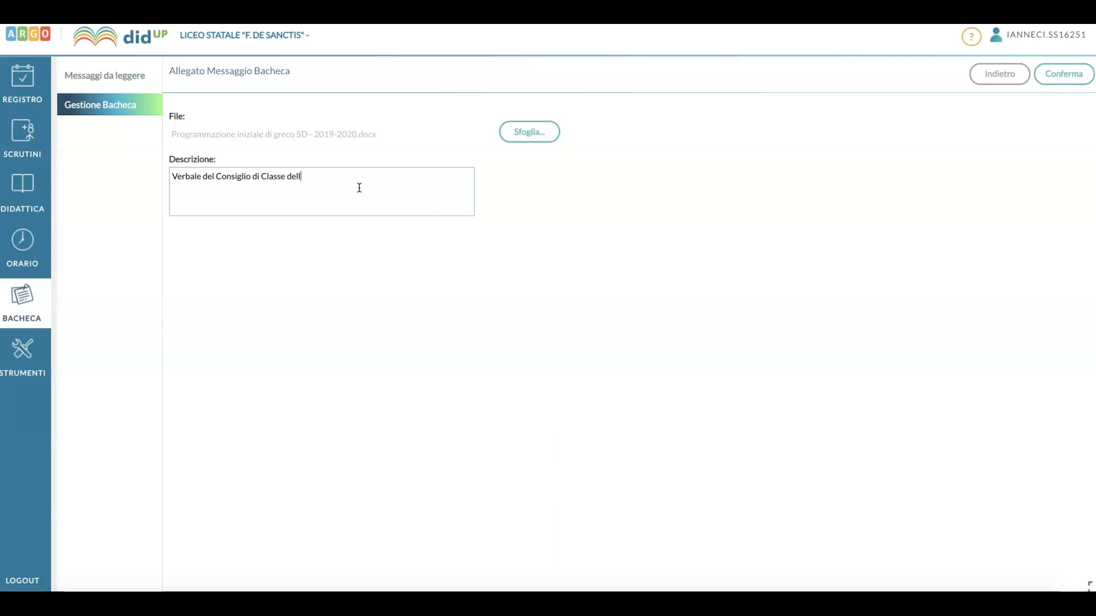
pyautogui.write('a 5D n° 1 del 1271272020')
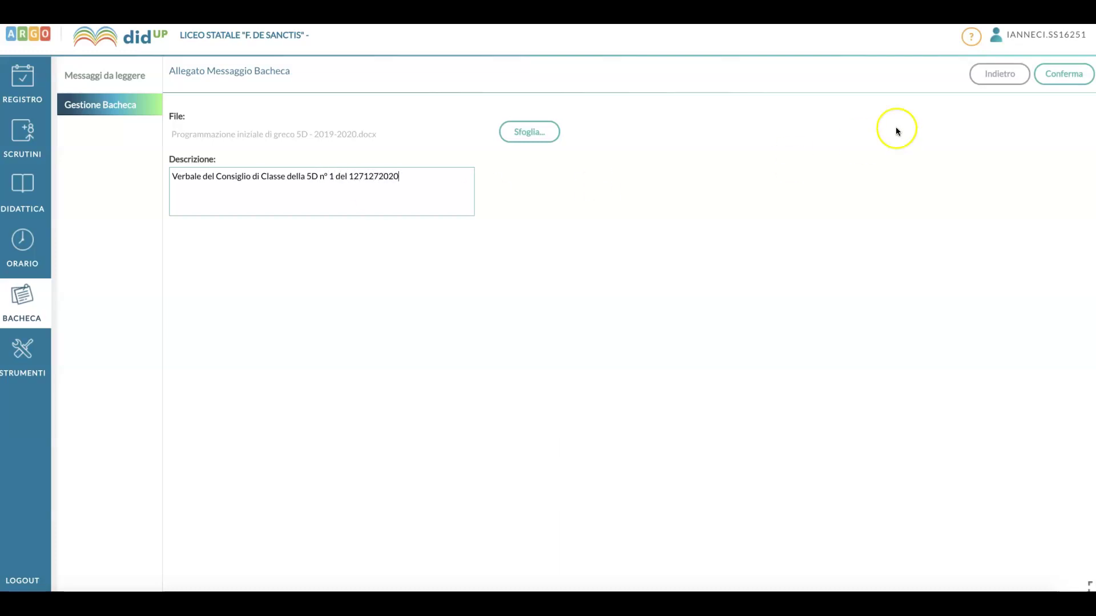
pyautogui.click(1065, 79)
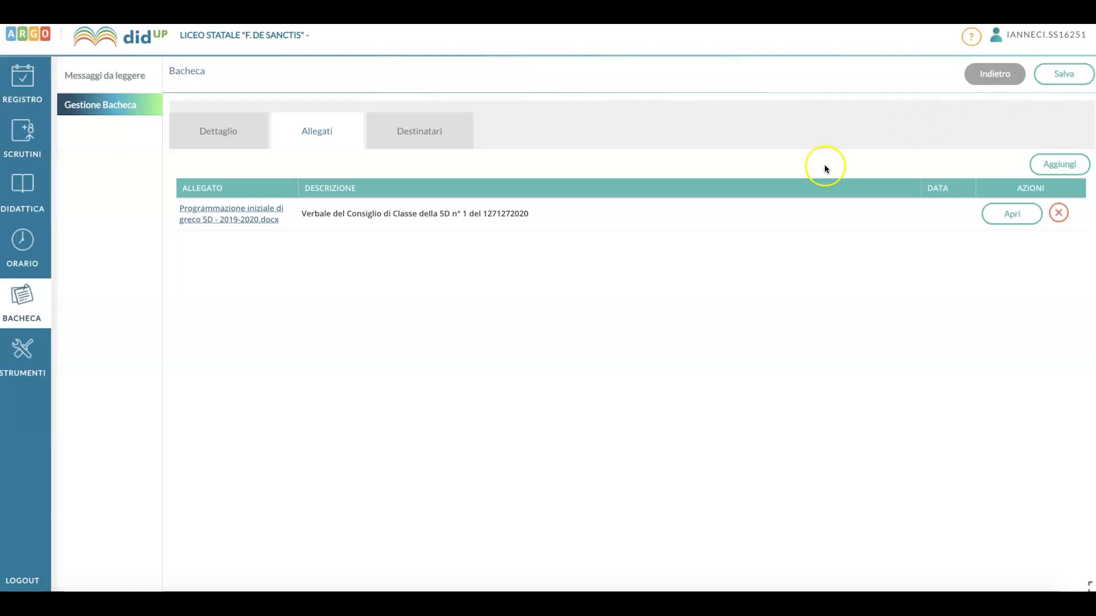
pyautogui.click(427, 136)
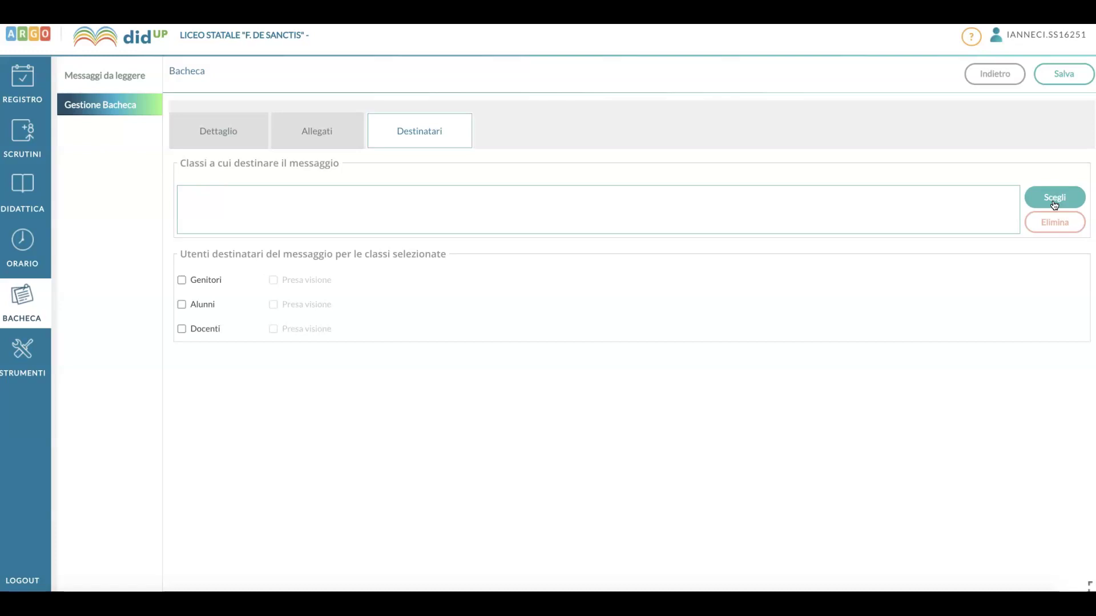
# - Choose class 5D as the notice's recipient class
pyautogui.click(1054, 199)
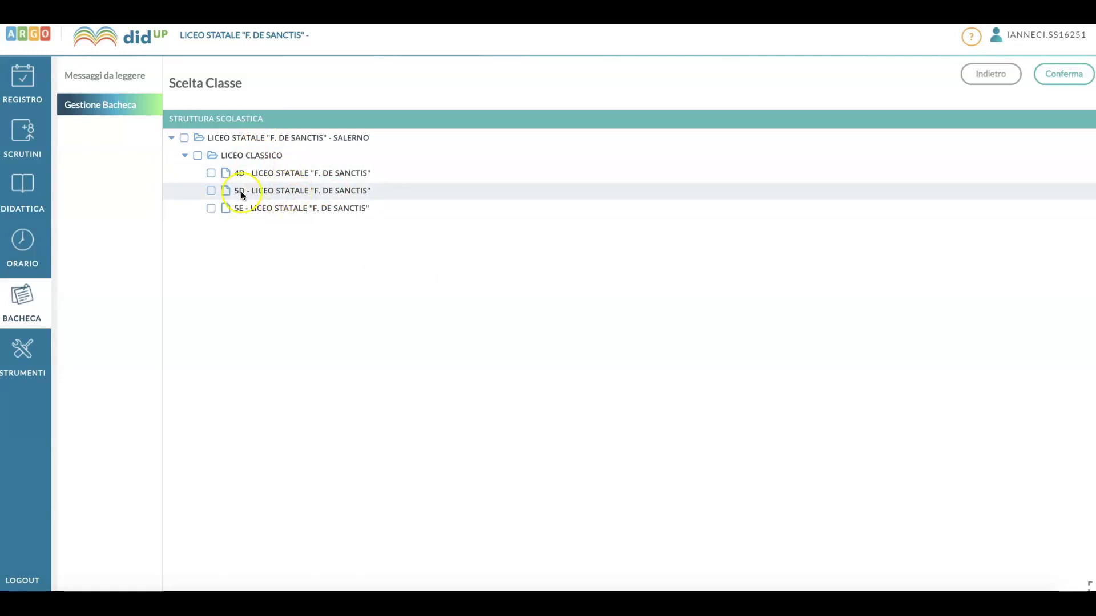
pyautogui.click(211, 192)
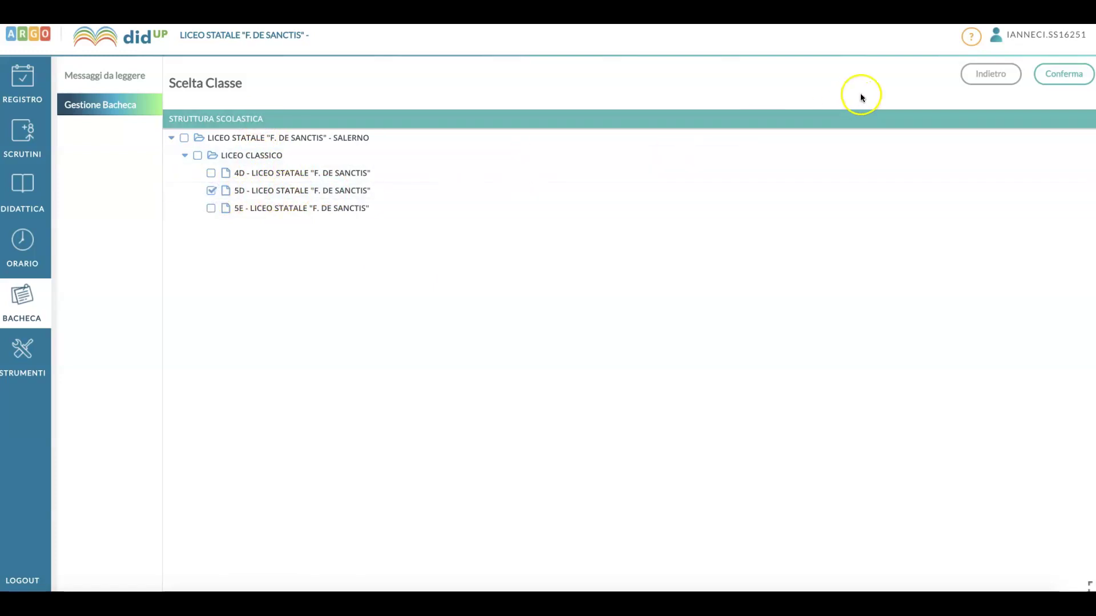
pyautogui.click(1058, 76)
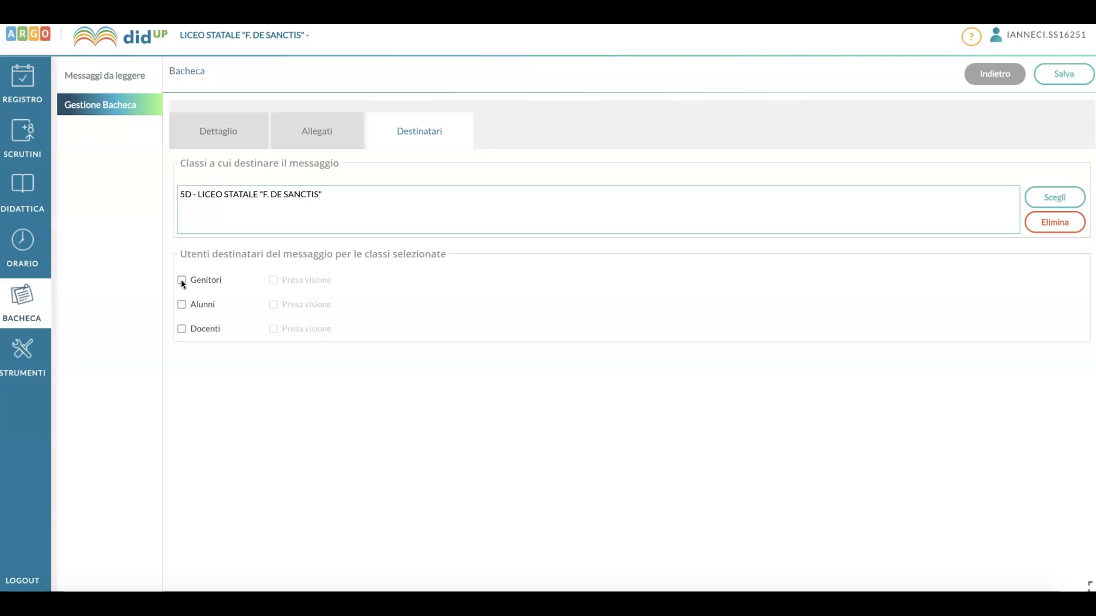
# - Include parents, students and teachers with Presa visione required, then save the notice
pyautogui.click(181, 280)
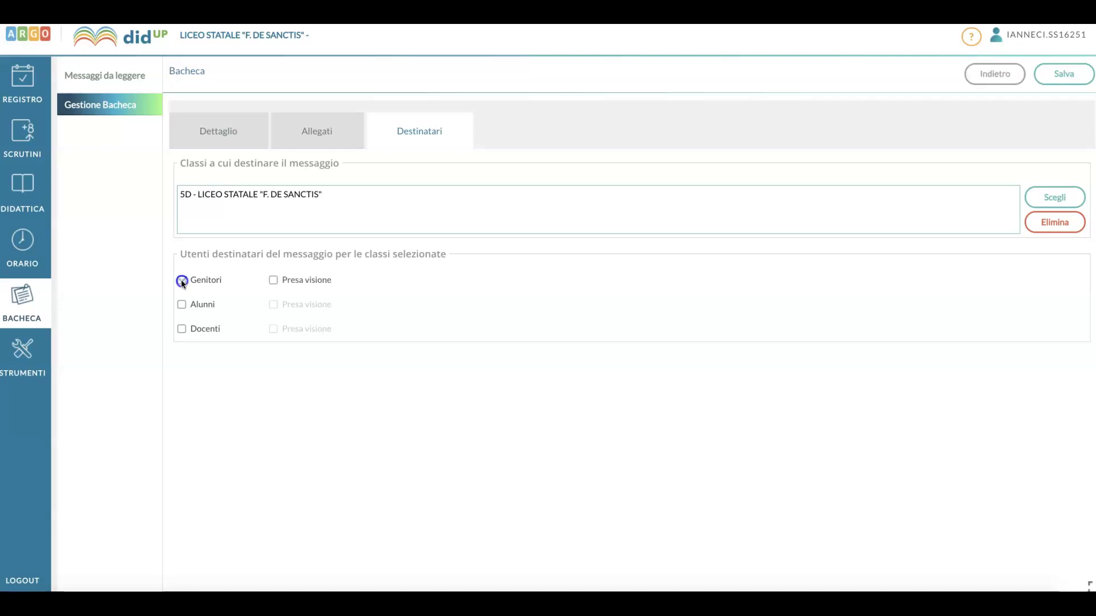
pyautogui.click(181, 304)
pyautogui.click(181, 330)
pyautogui.click(182, 305)
pyautogui.click(183, 280)
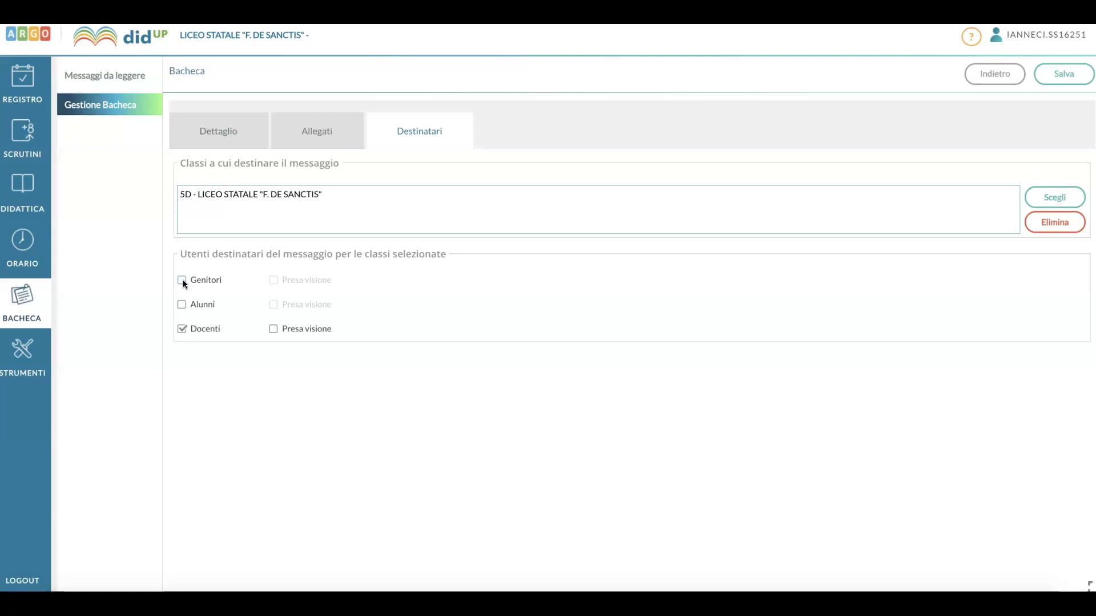
pyautogui.click(183, 281)
pyautogui.click(181, 303)
pyautogui.click(274, 329)
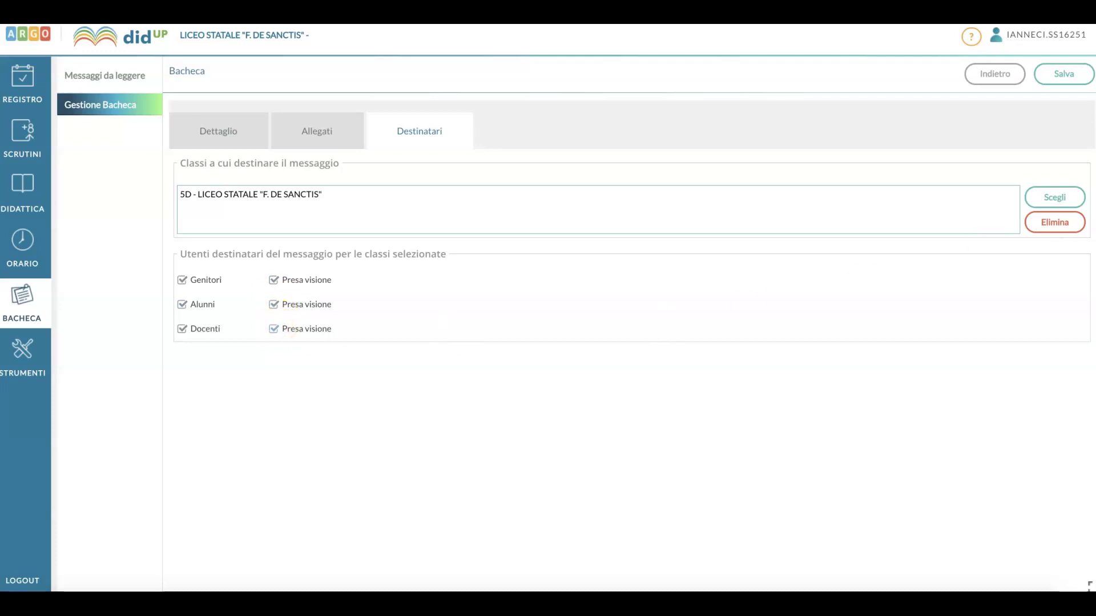
pyautogui.click(1062, 85)
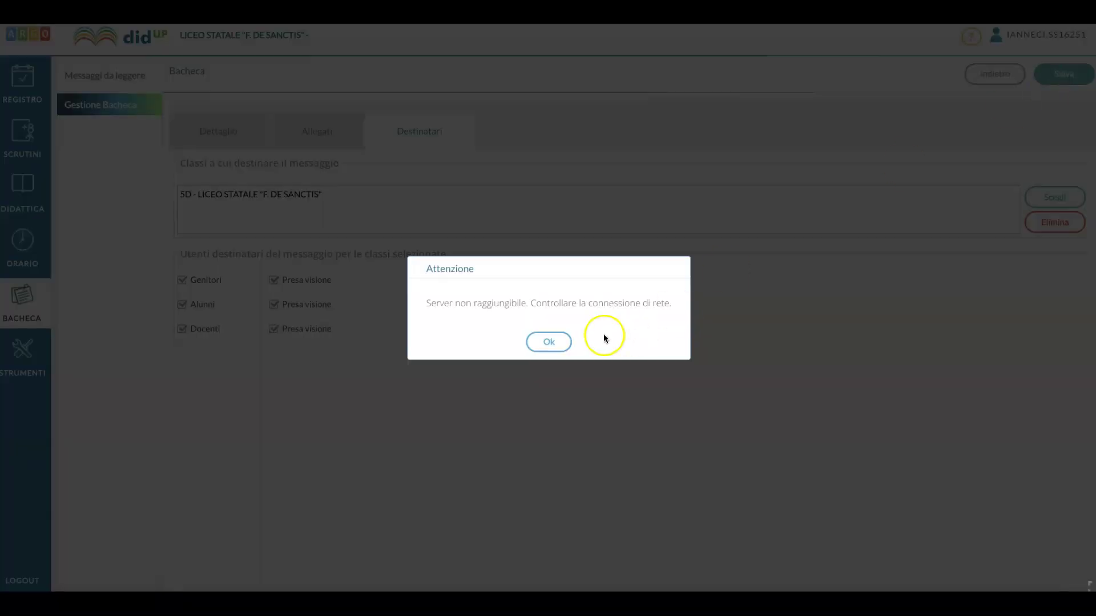
# - Dismiss the Attenzione network warning and save the notice again
pyautogui.click(549, 340)
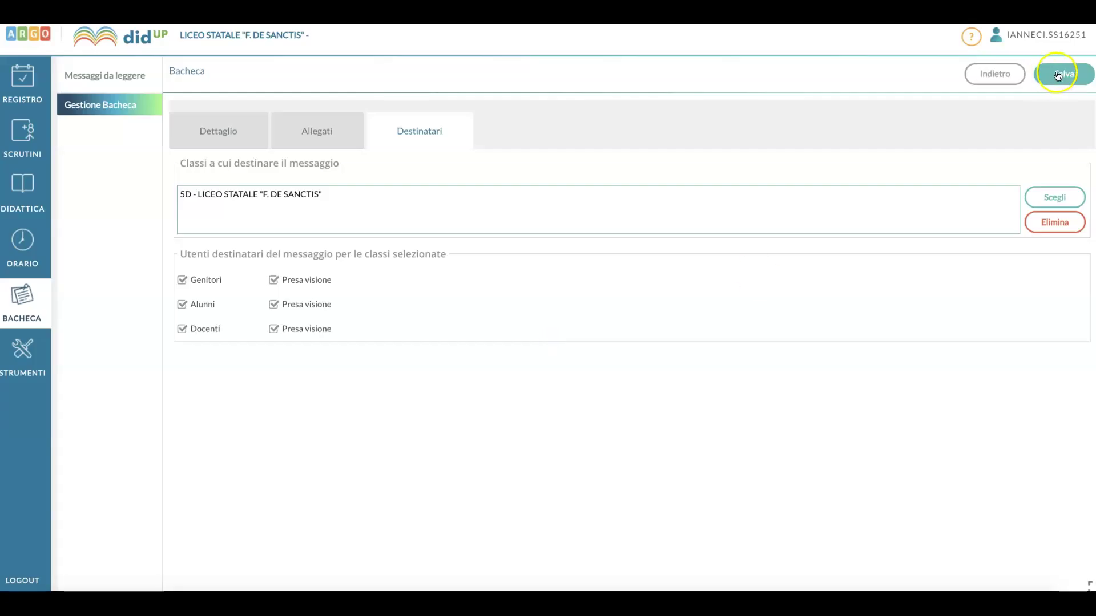
pyautogui.click(1062, 73)
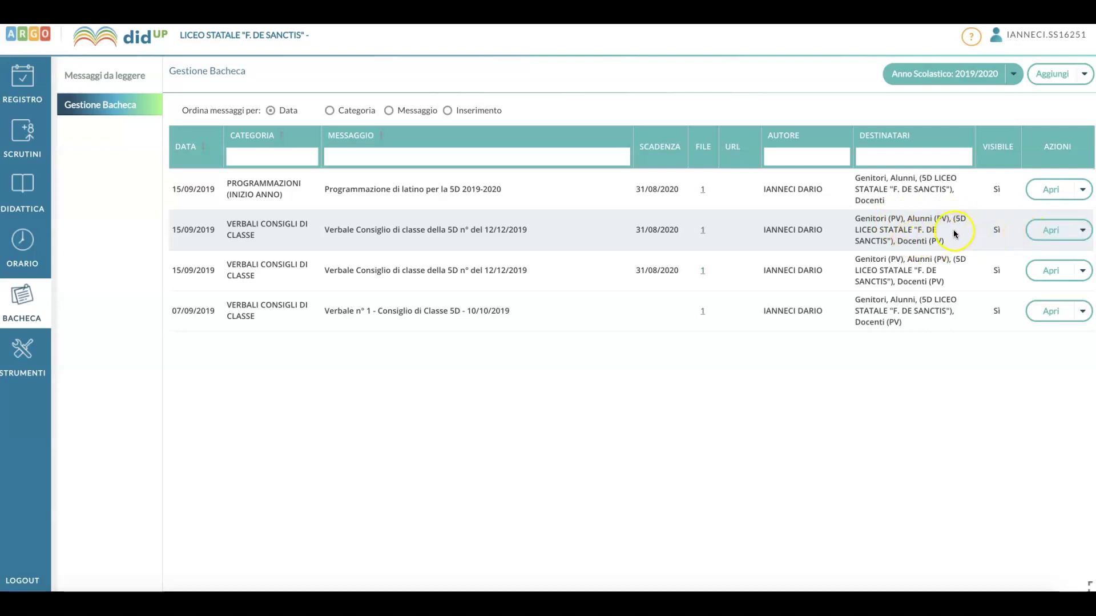
# - Delete the duplicate 12/12/2019 council-minutes entry with Cancella, confirming with Sì
pyautogui.click(1080, 231)
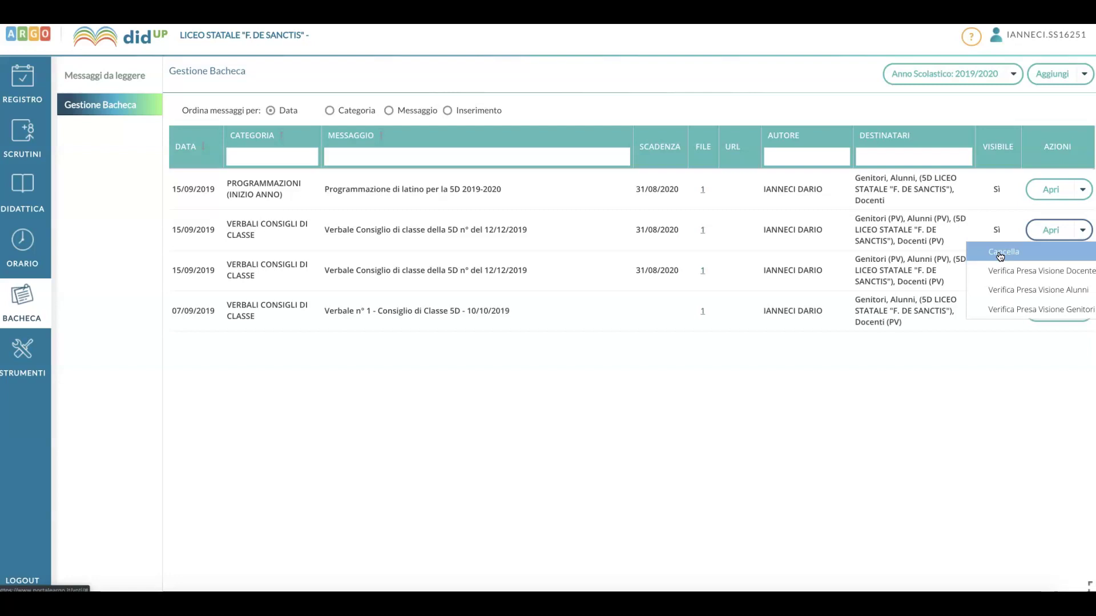
pyautogui.click(1000, 256)
pyautogui.click(525, 347)
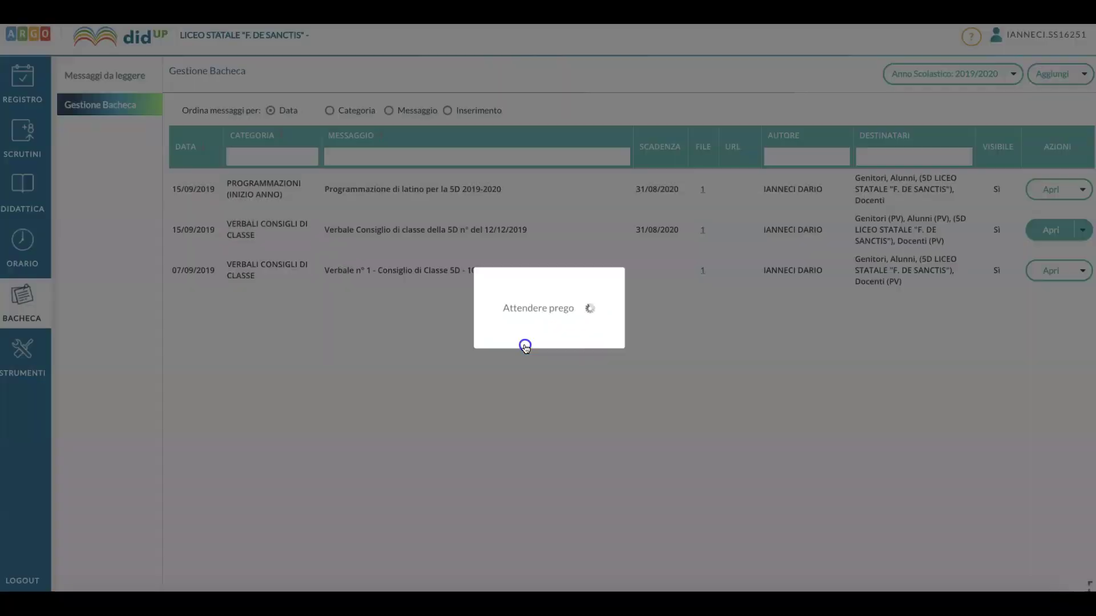